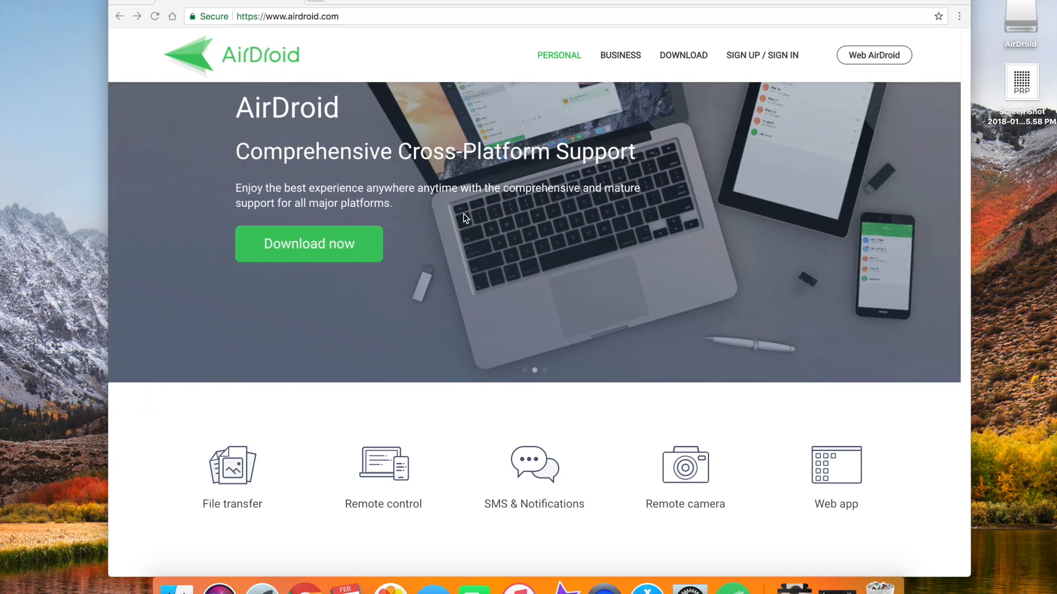
- Go to the Get AirDroid download section and pick the Mac OS X desktop client
click(328, 240)
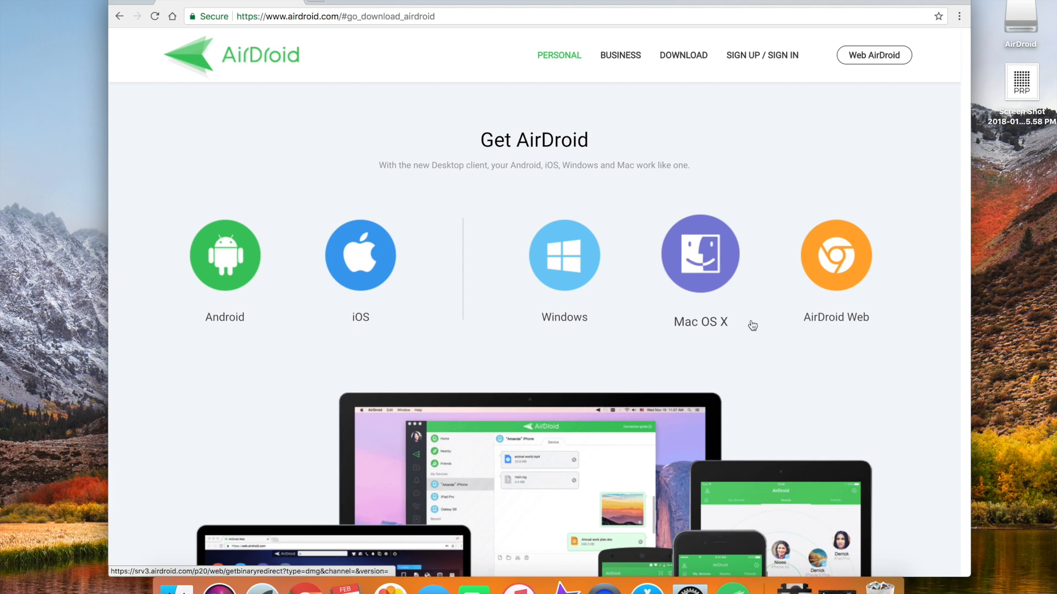
click(720, 328)
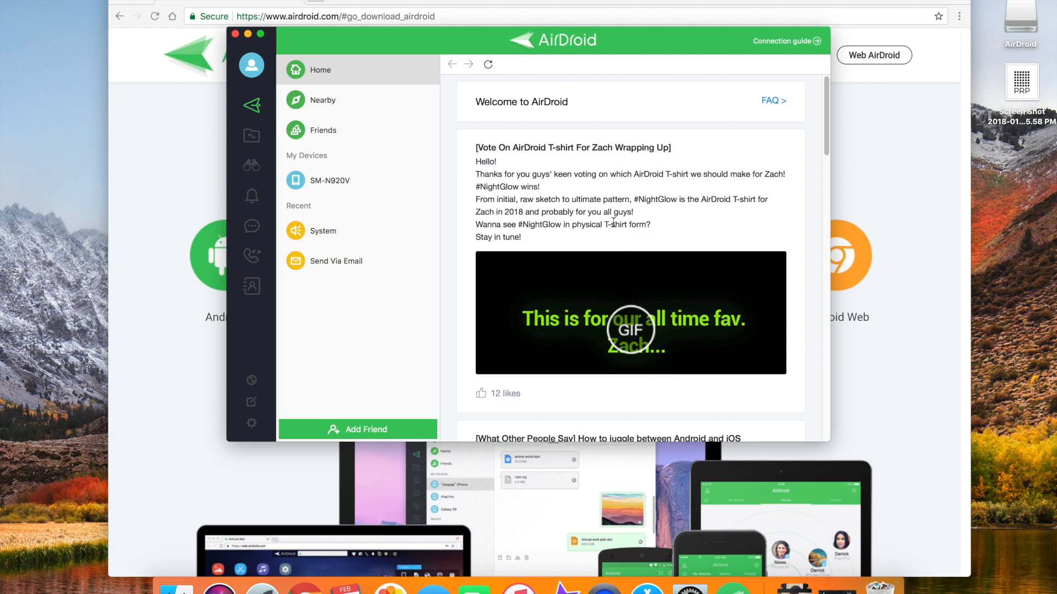
scroll(614, 222, down, 1)
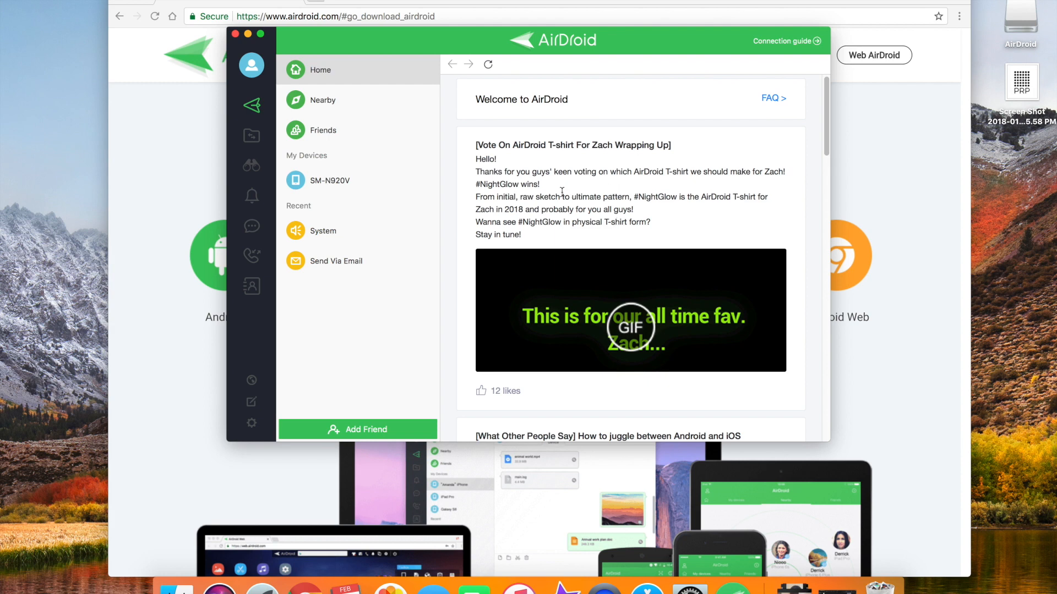
- Browse the Nearby and Friends pages and the account profile, then return to the transfer pages
click(327, 103)
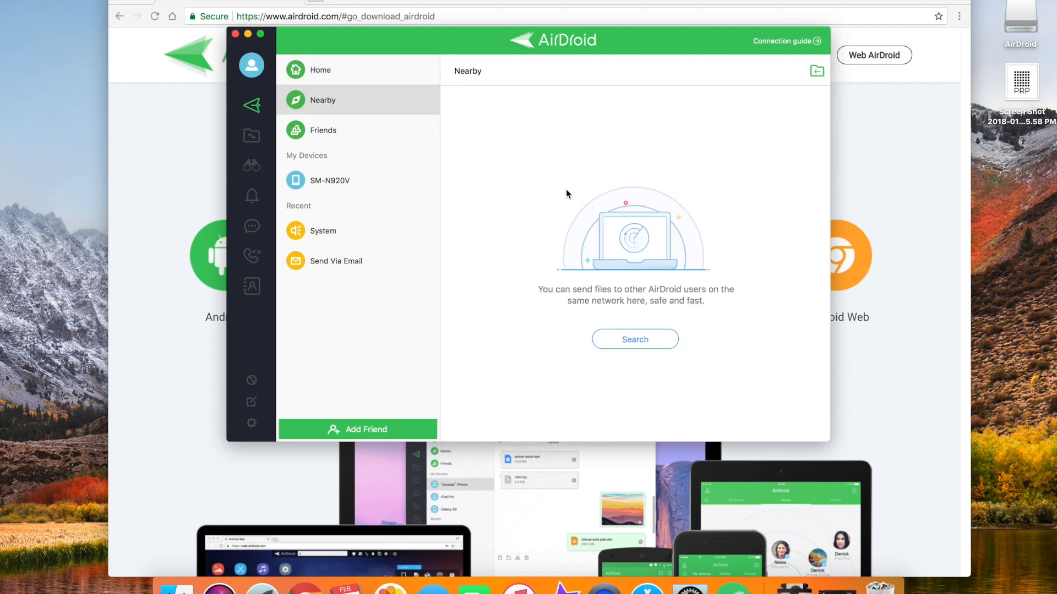
click(310, 134)
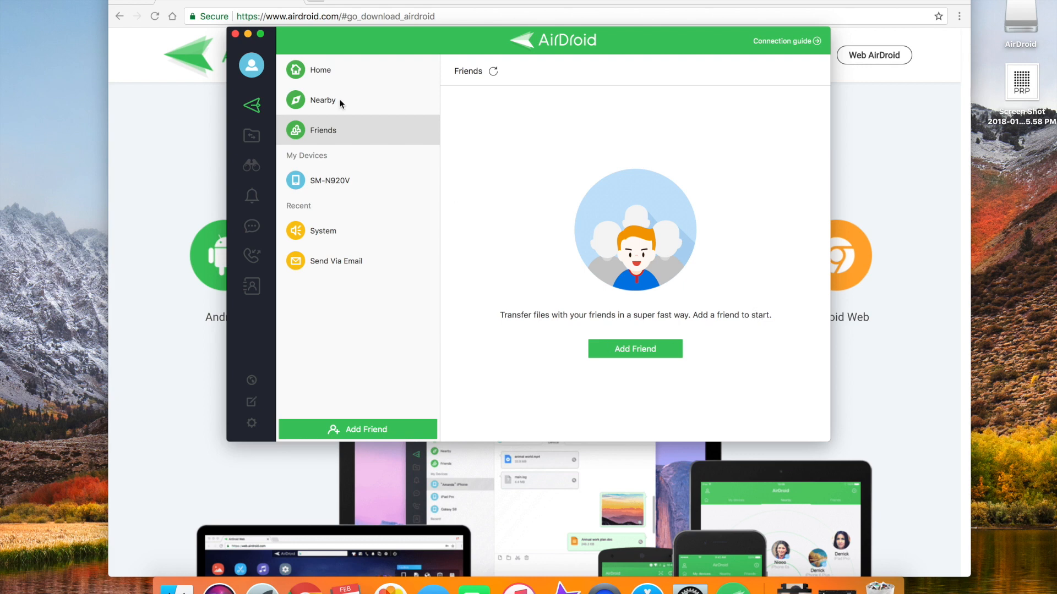
click(251, 66)
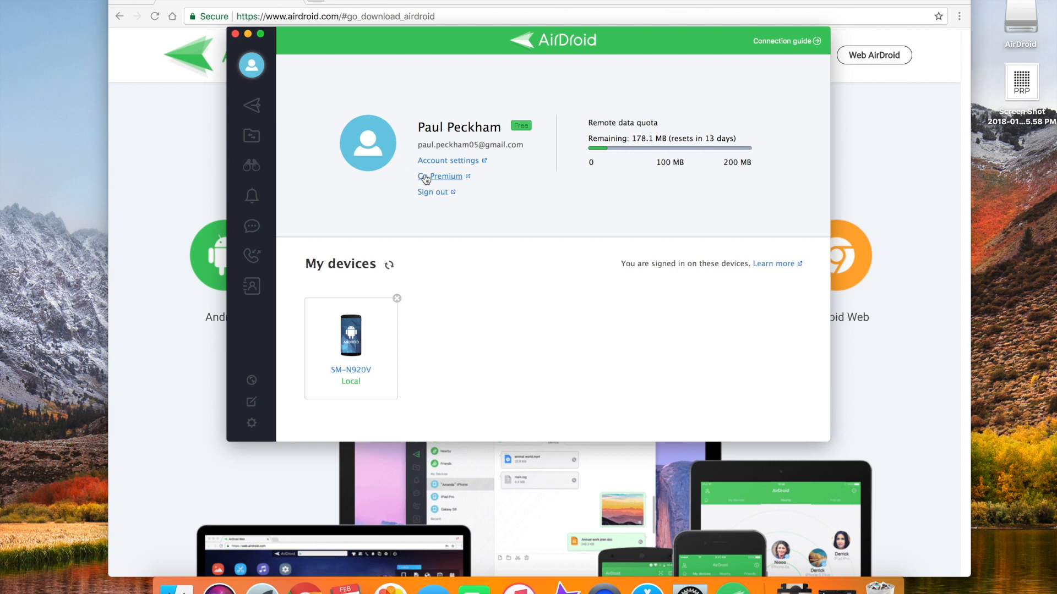
click(254, 108)
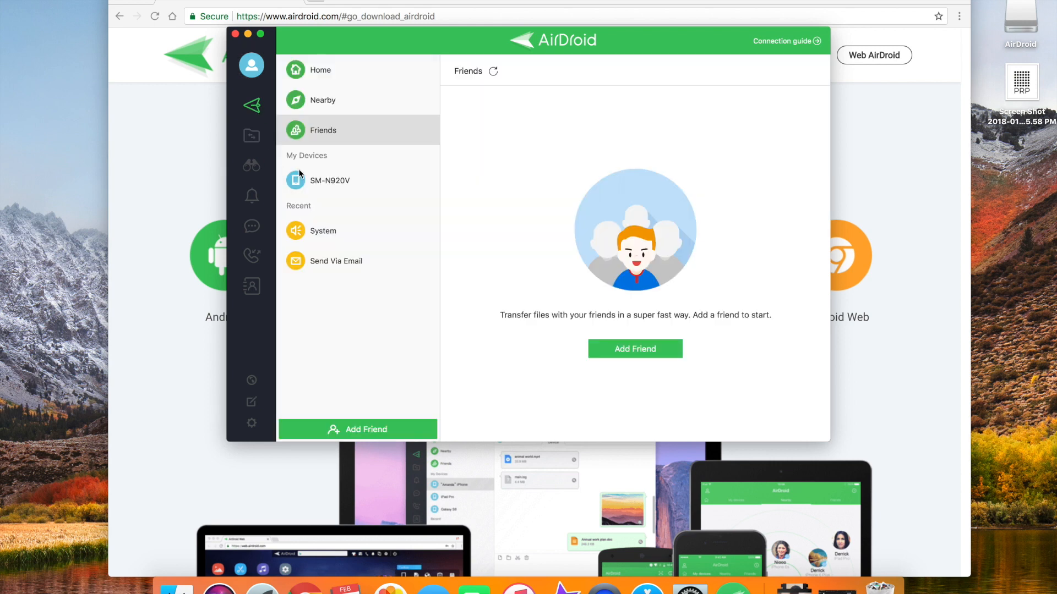
- Review the SM-N920V transfer history, then browse the phone's SD Card folders
click(332, 181)
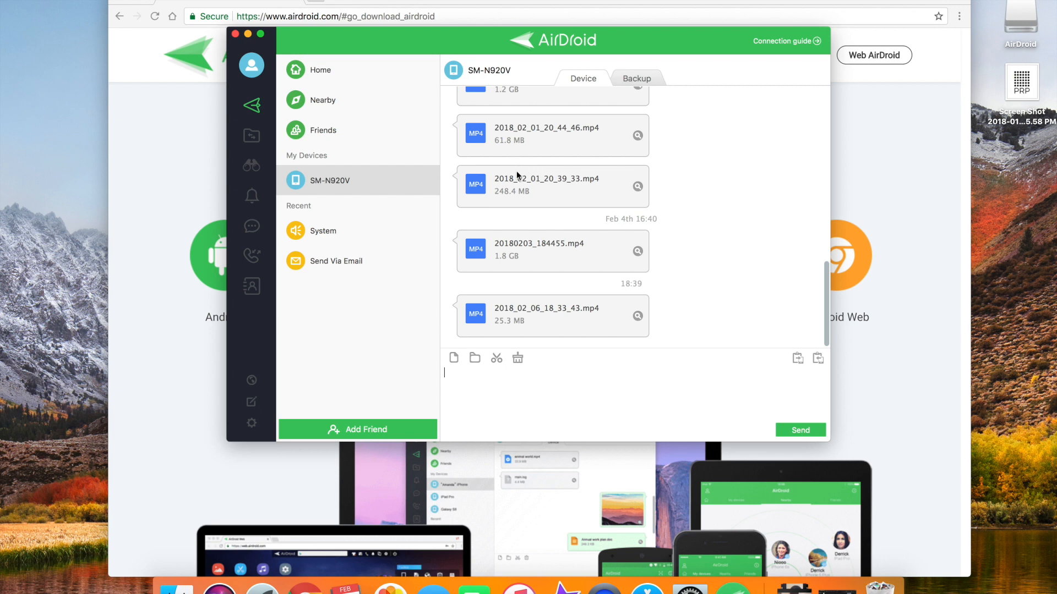
click(252, 136)
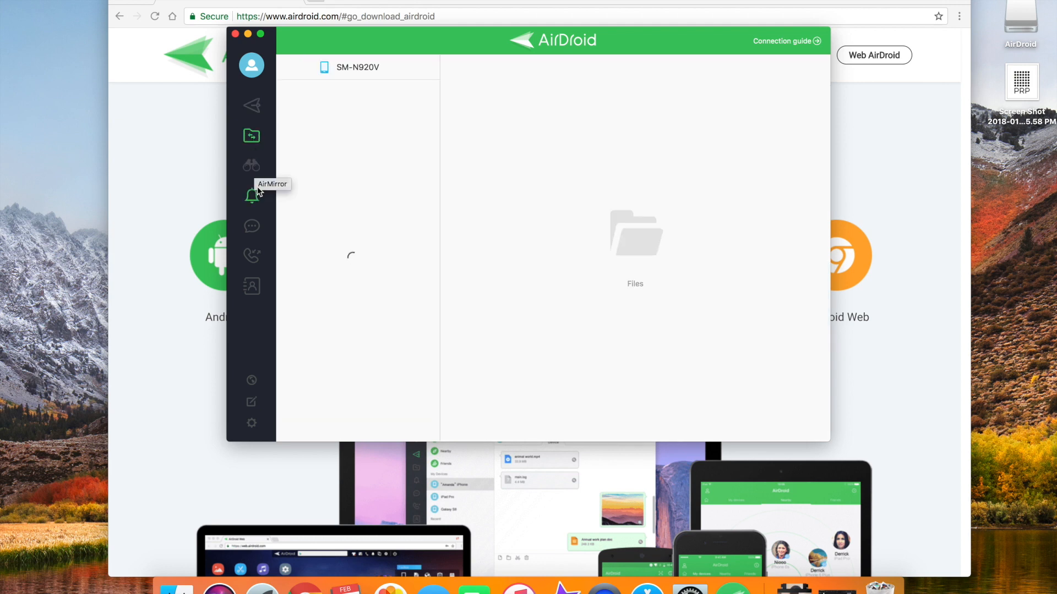
- Reply 'I will' to the incoming text message from the desktop notification and send it
click(252, 226)
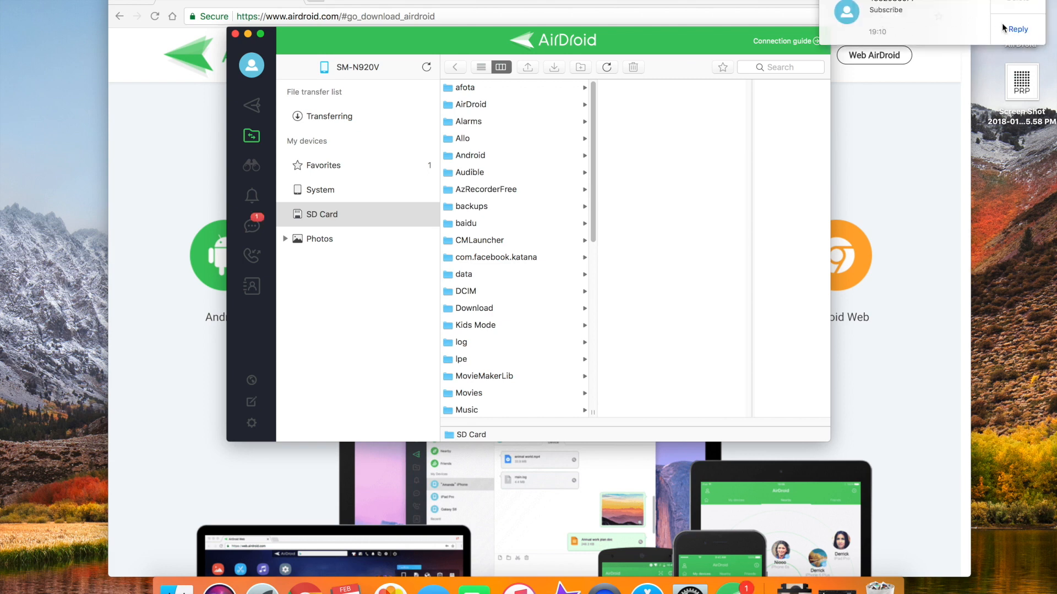
click(1018, 29)
click(933, 33)
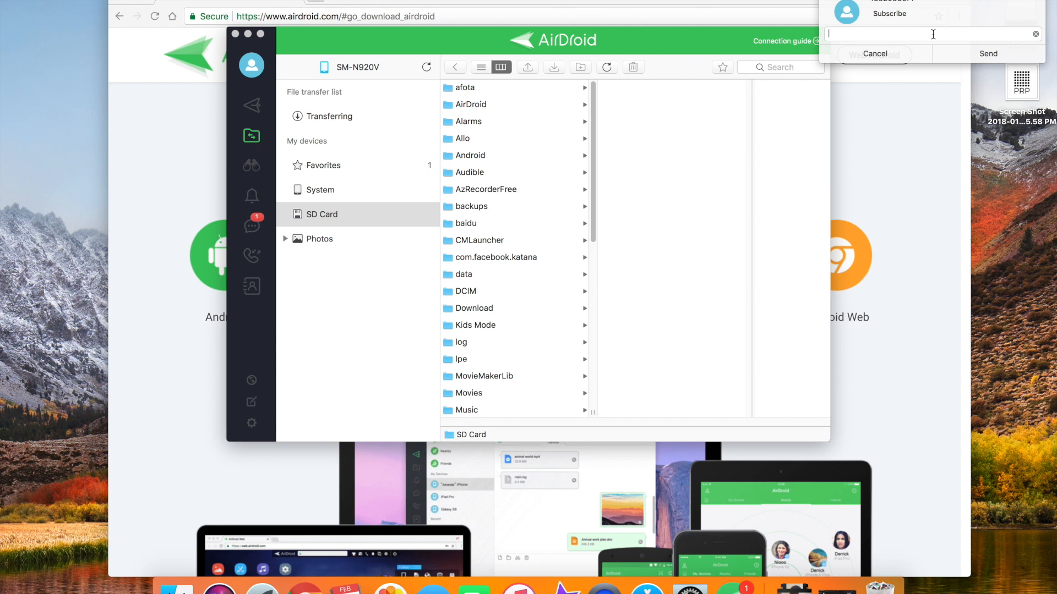
text(I will)
click(988, 53)
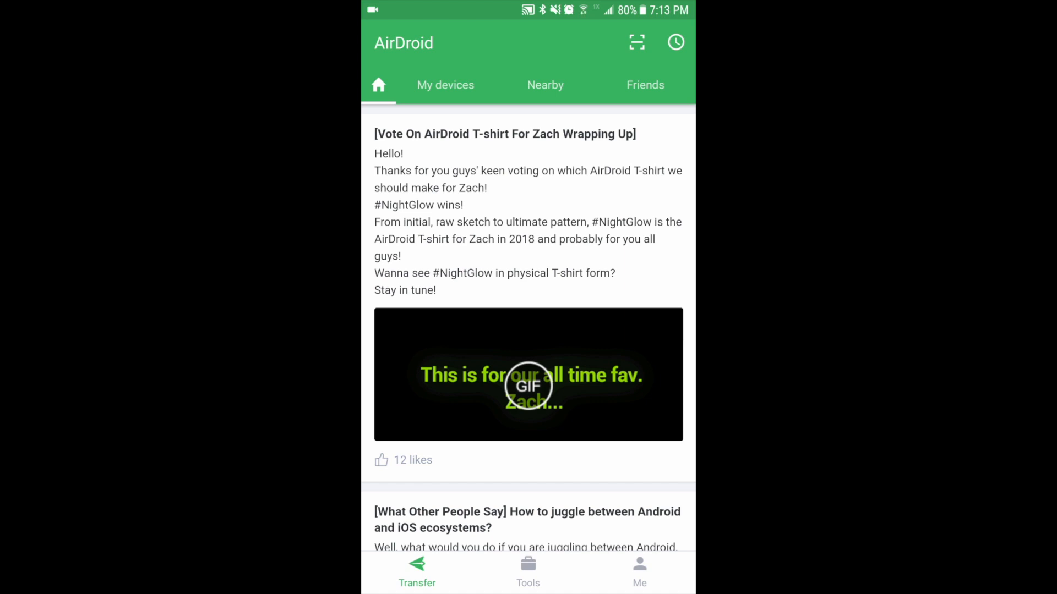
- Show My devices and open the My computer conversation listing the transferred MP4 files
click(444, 84)
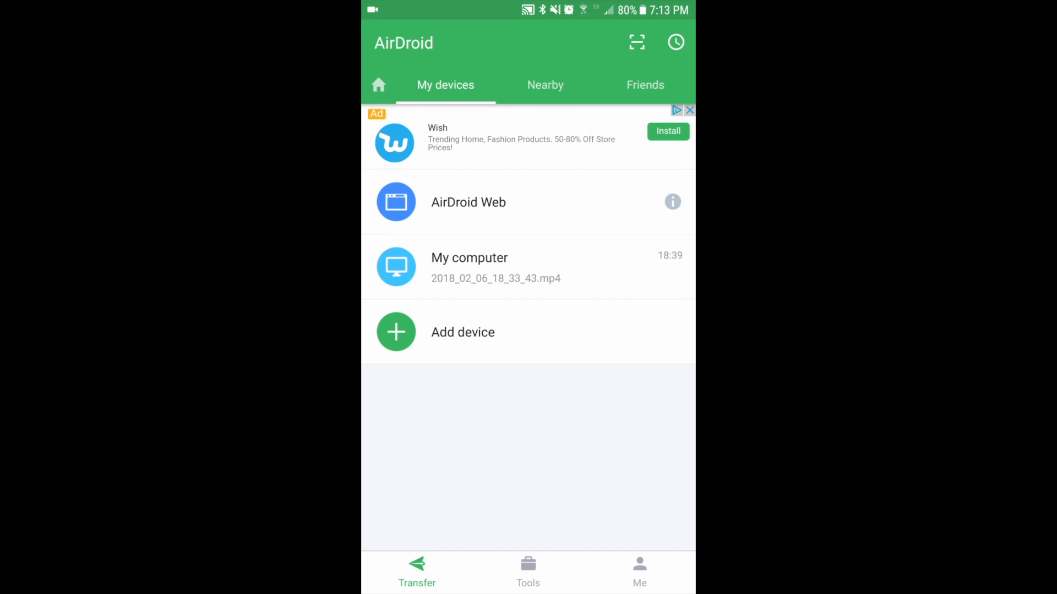
click(528, 266)
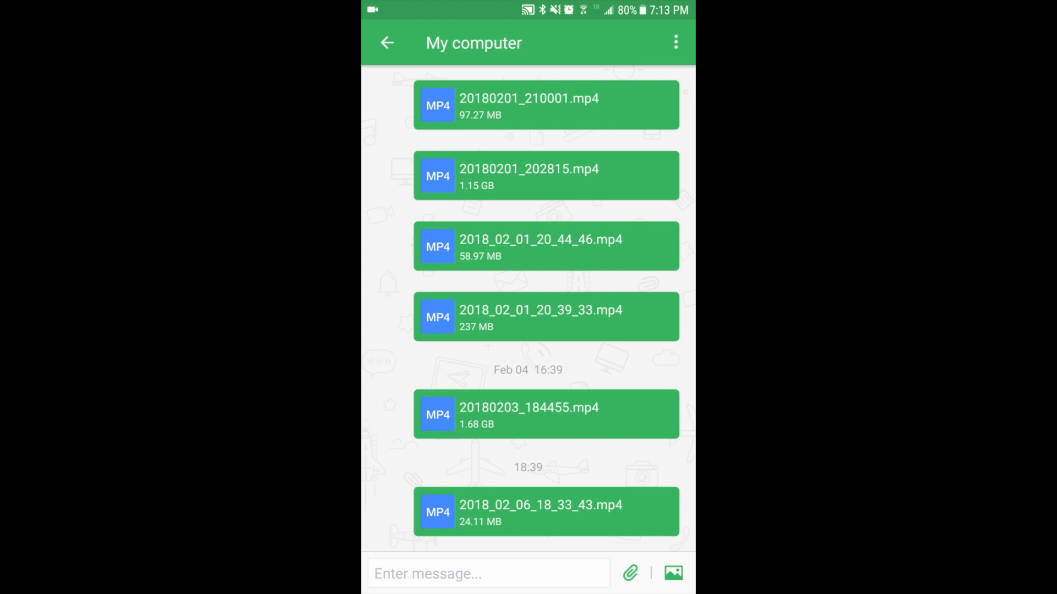
- Check the attachment options, the Tools collection and the Me page with data usage
click(630, 574)
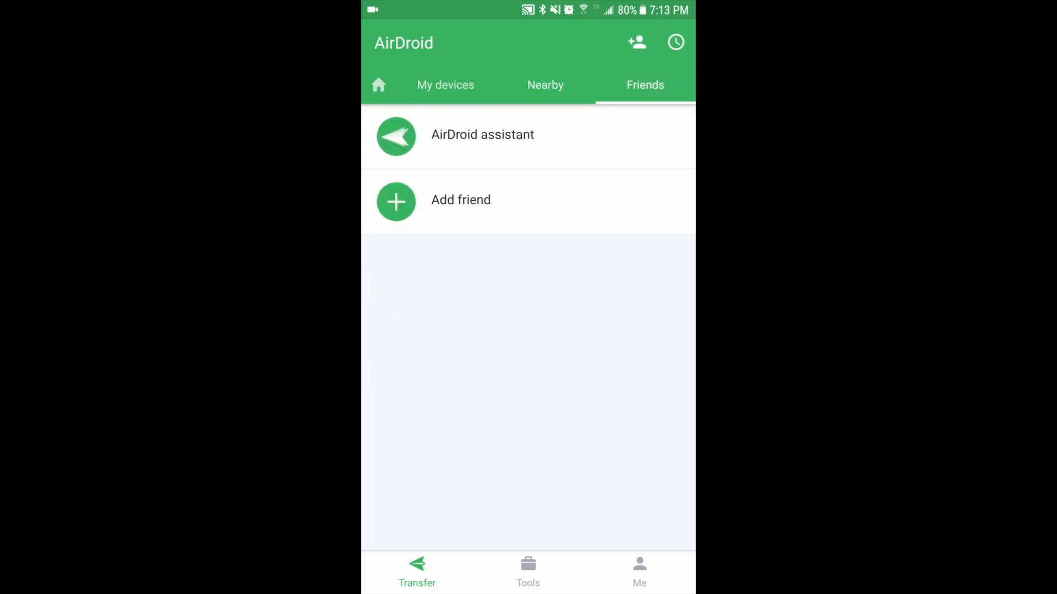
click(529, 573)
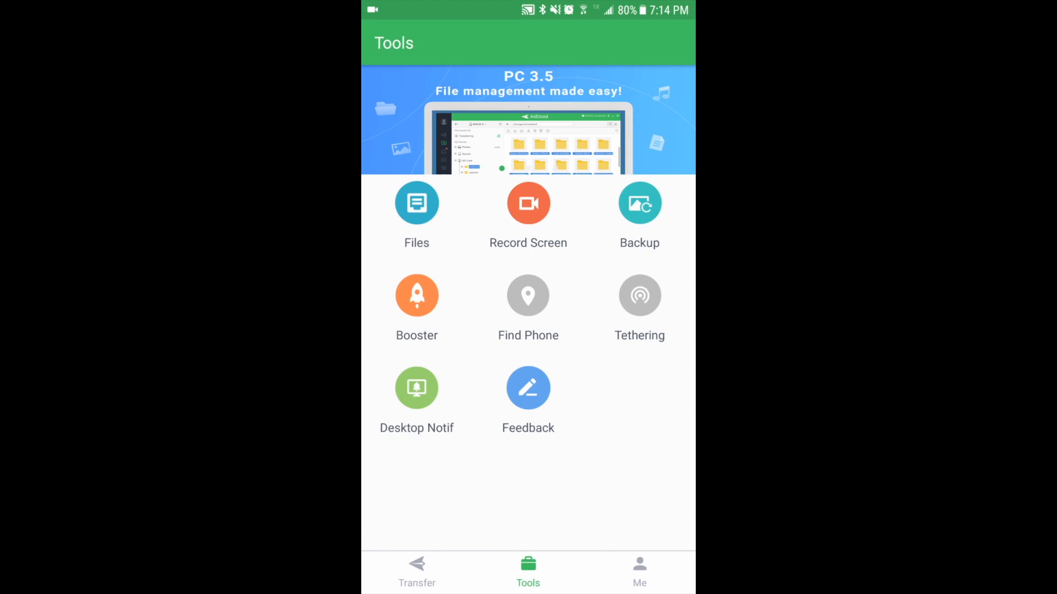
click(639, 572)
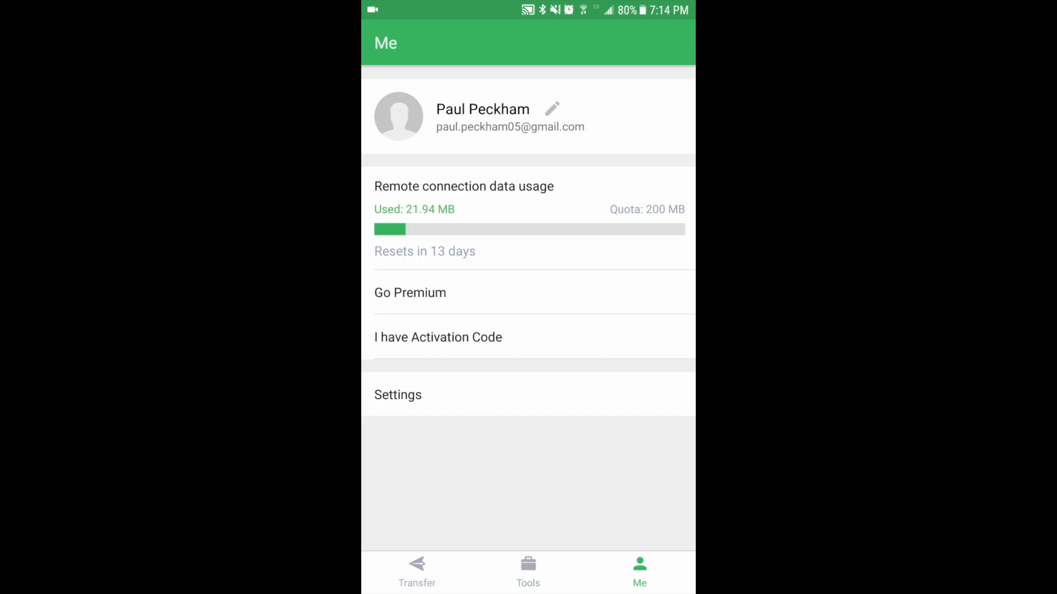